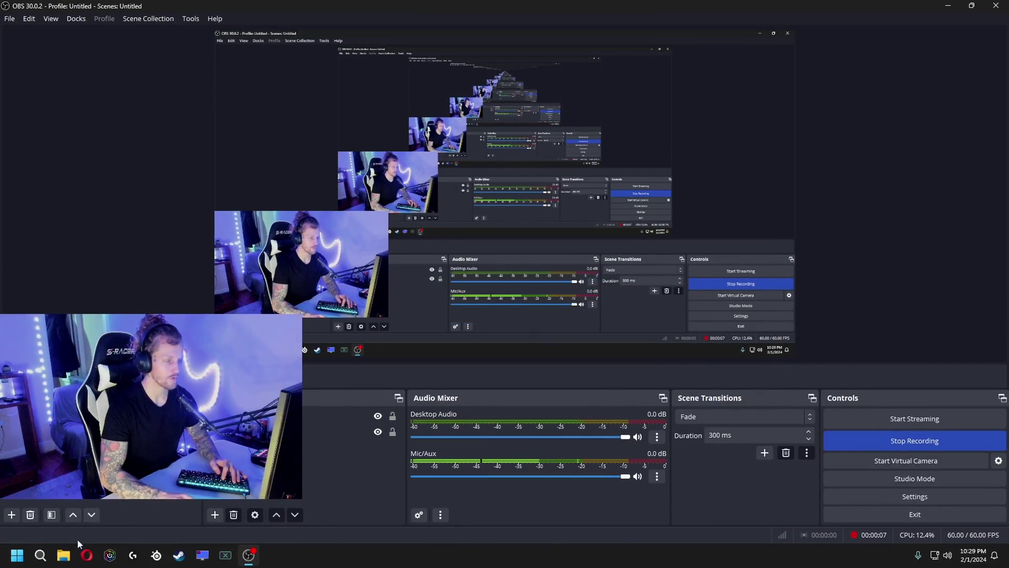
Launch Opera and download nvidiaProfileInspector.zip from the 2.4.0.4 GitHub release assets.
{"action": "left_click", "coordinate": [15, 556]}
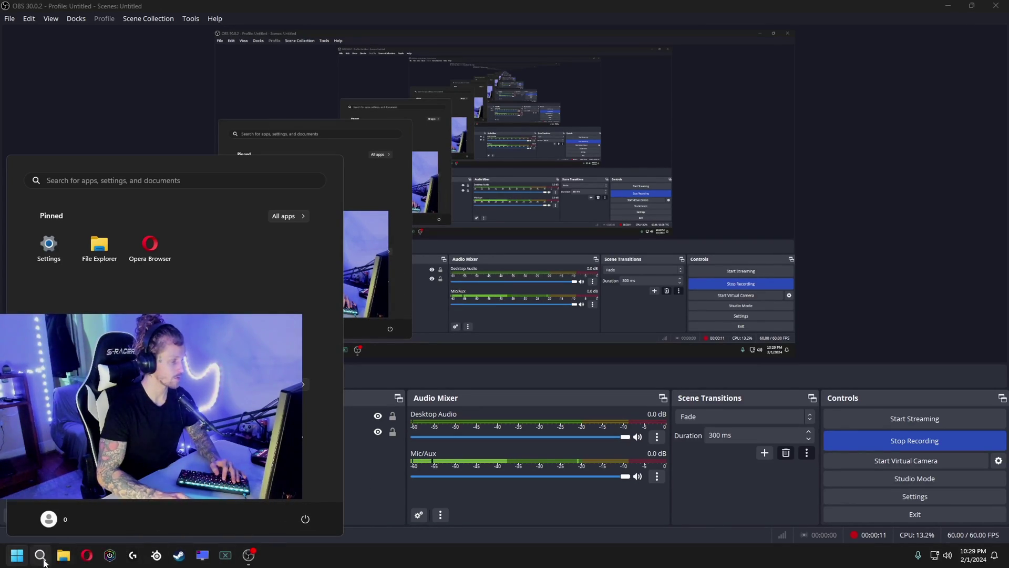
{"action": "left_click", "coordinate": [63, 555]}
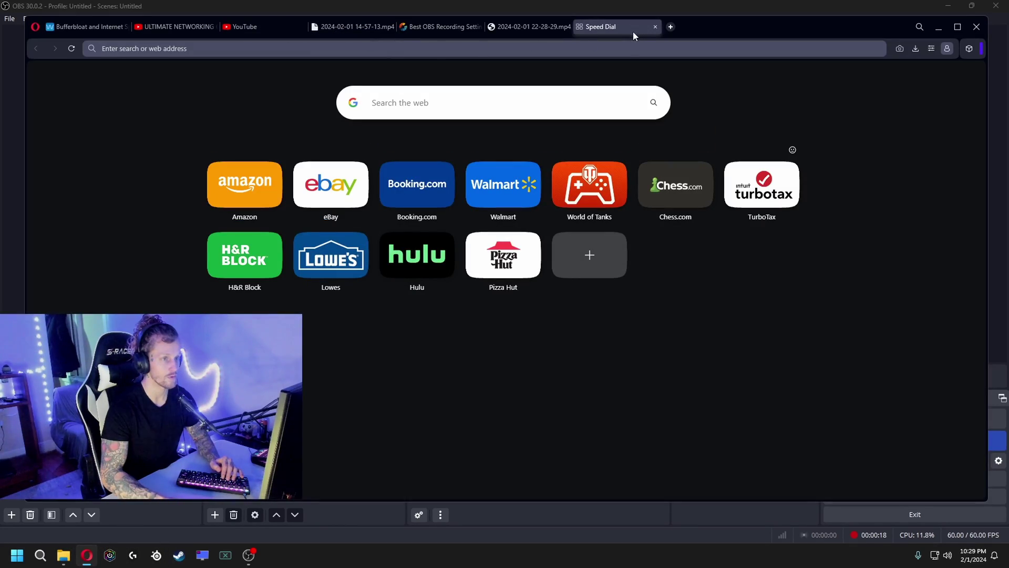
{"action": "left_click", "coordinate": [655, 43]}
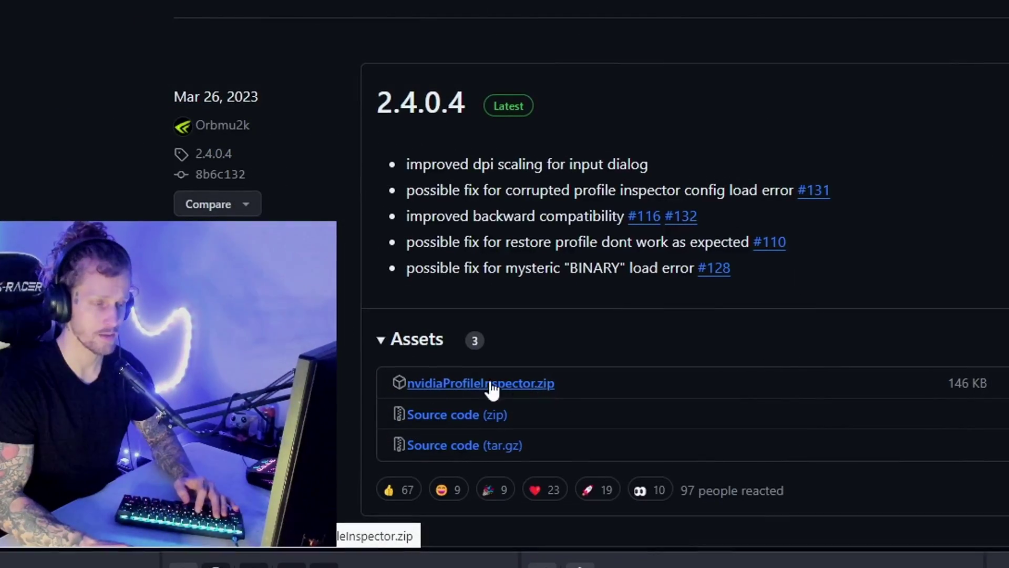
{"action": "left_click", "coordinate": [491, 389]}
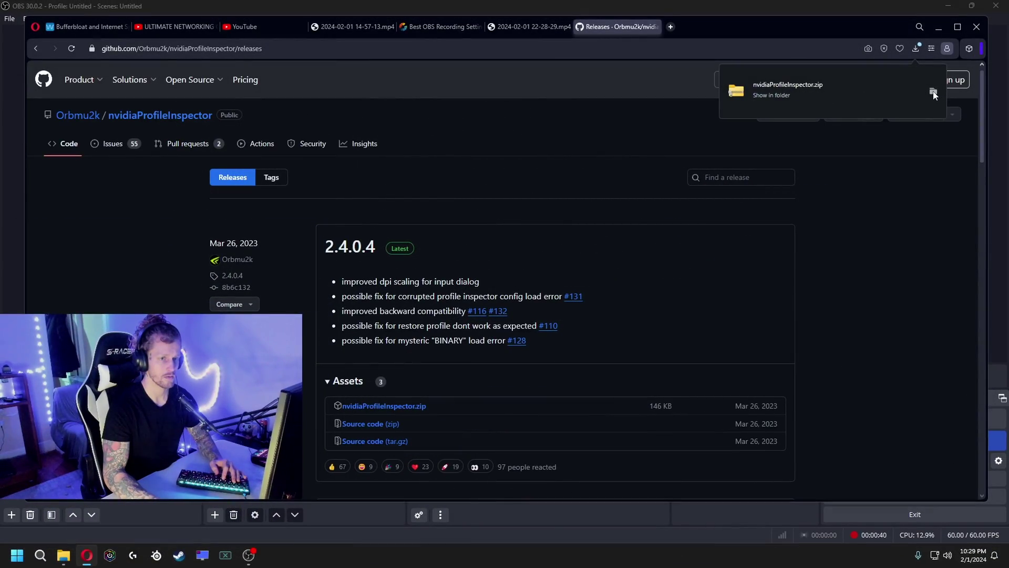
Extract nvidiaProfileInspector.zip from Downloads into an nvidiaProfileInspector folder, replacing existing files.
{"action": "left_click", "coordinate": [934, 95]}
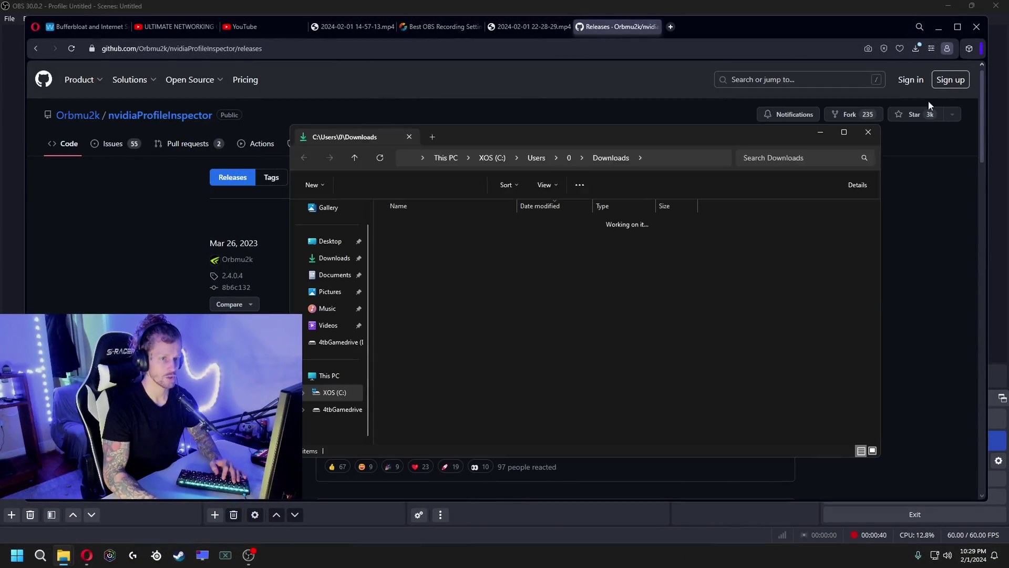
{"action": "left_click_drag", "start_coordinate": [527, 124], "coordinate": [483, 105]}
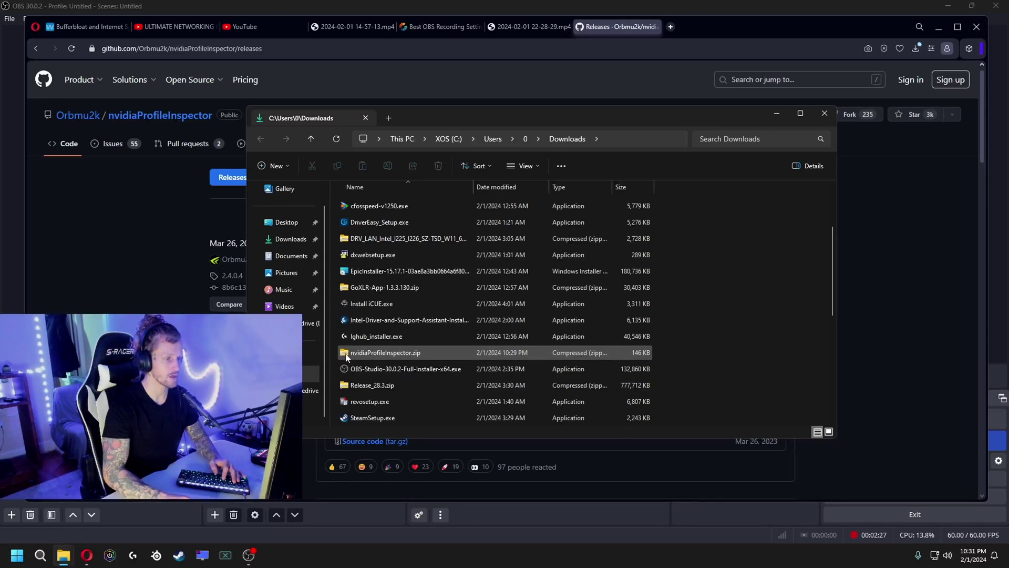
{"action": "scroll", "coordinate": [351, 357], "scroll_direction": "up", "scroll_amount": 3}
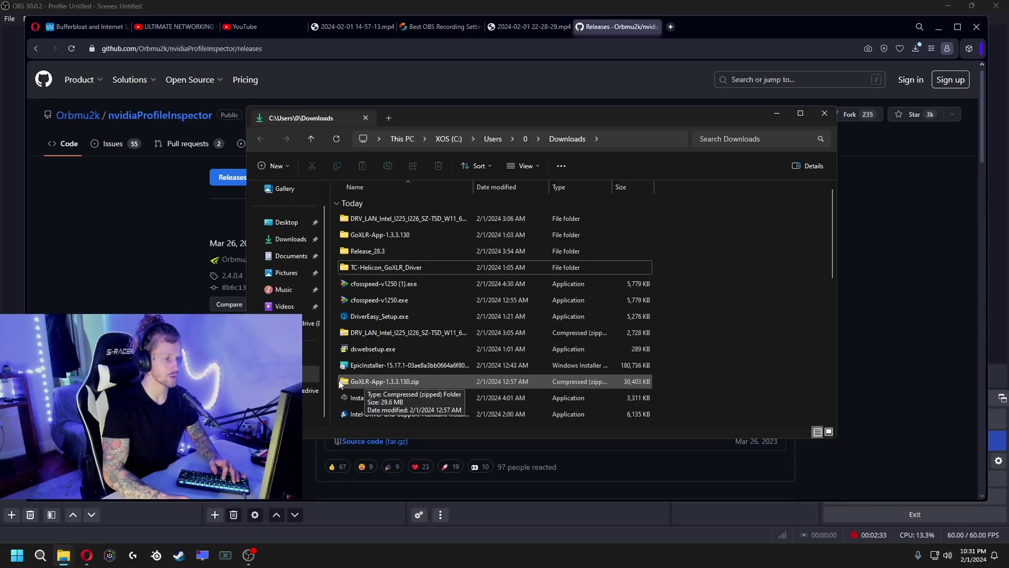
{"action": "scroll", "coordinate": [378, 386], "scroll_direction": "down", "scroll_amount": 5}
{"action": "right_click", "coordinate": [435, 220]}
{"action": "left_click", "coordinate": [481, 294]}
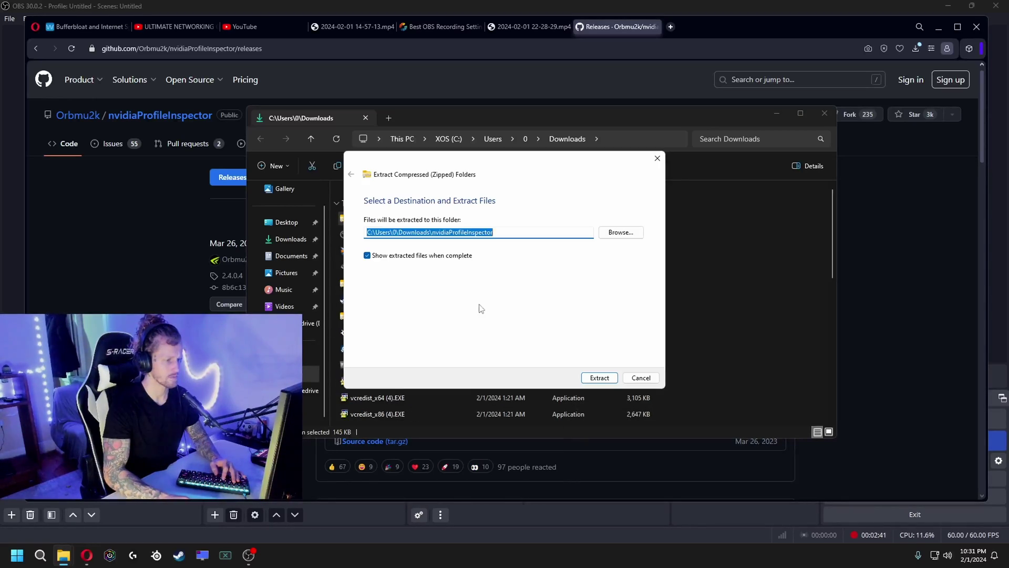
{"action": "left_click", "coordinate": [599, 377]}
{"action": "left_click", "coordinate": [259, 192]}
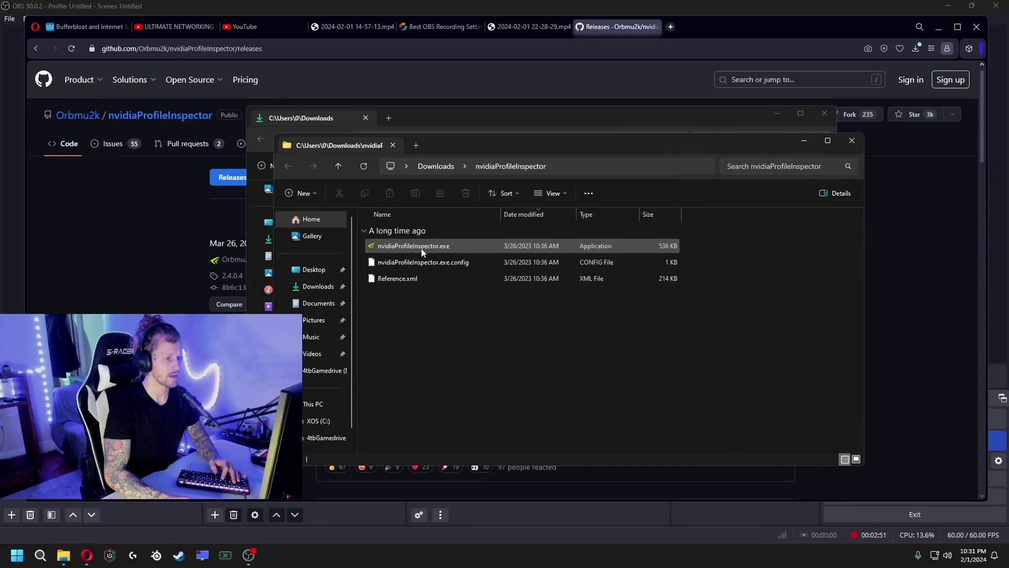
Run nvidiaProfileInspector.exe as administrator.
{"action": "left_click", "coordinate": [421, 252]}
{"action": "right_click", "coordinate": [428, 247]}
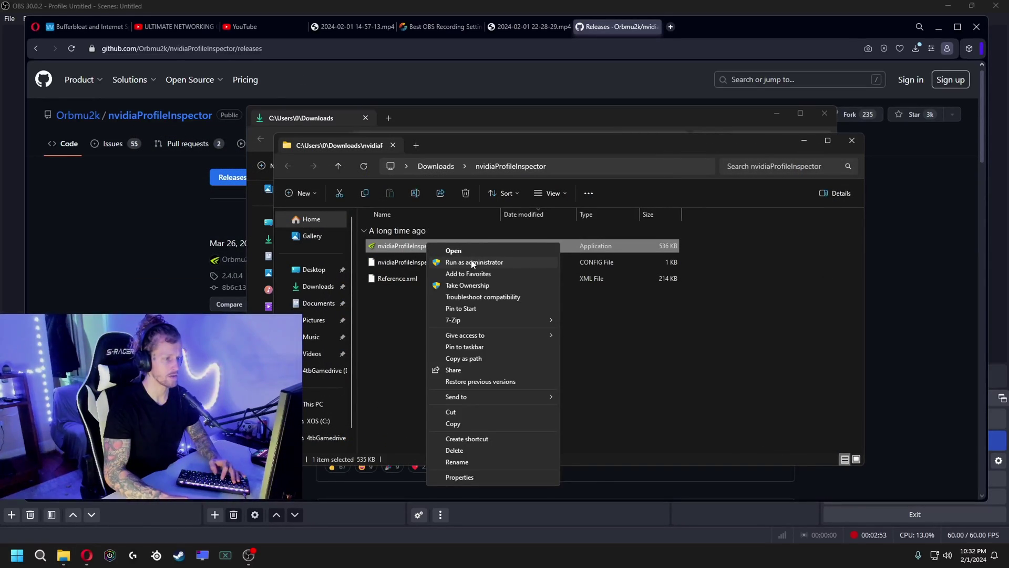
{"action": "left_click", "coordinate": [474, 263]}
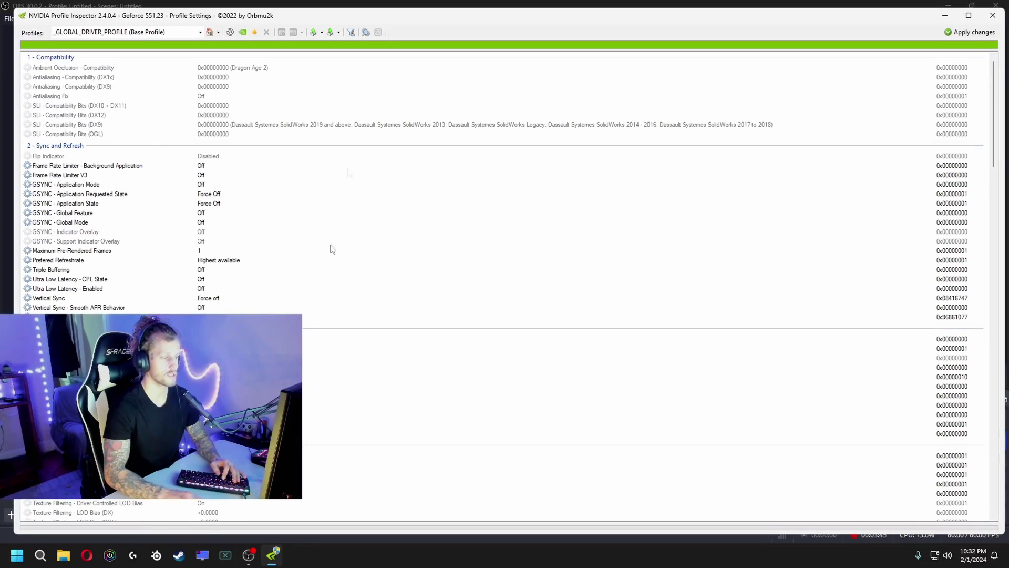
Scroll through the _GLOBAL_DRIVER_PROFILE settings, checking GSYNC Application Mode is Fullscreen only.
{"action": "scroll", "coordinate": [270, 268], "scroll_direction": "down", "scroll_amount": 10}
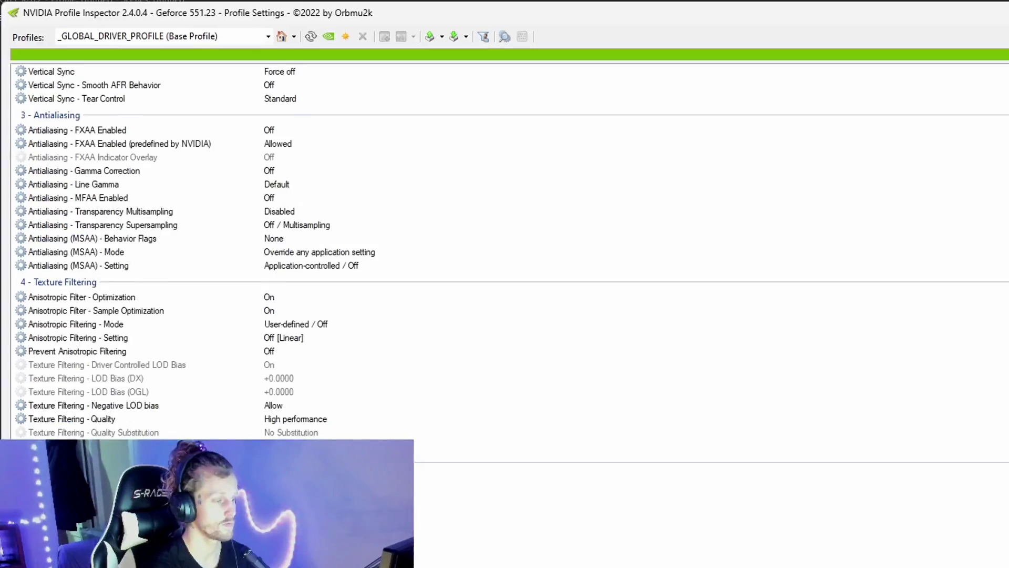
{"action": "scroll", "coordinate": [334, 108], "scroll_direction": "up", "scroll_amount": 10}
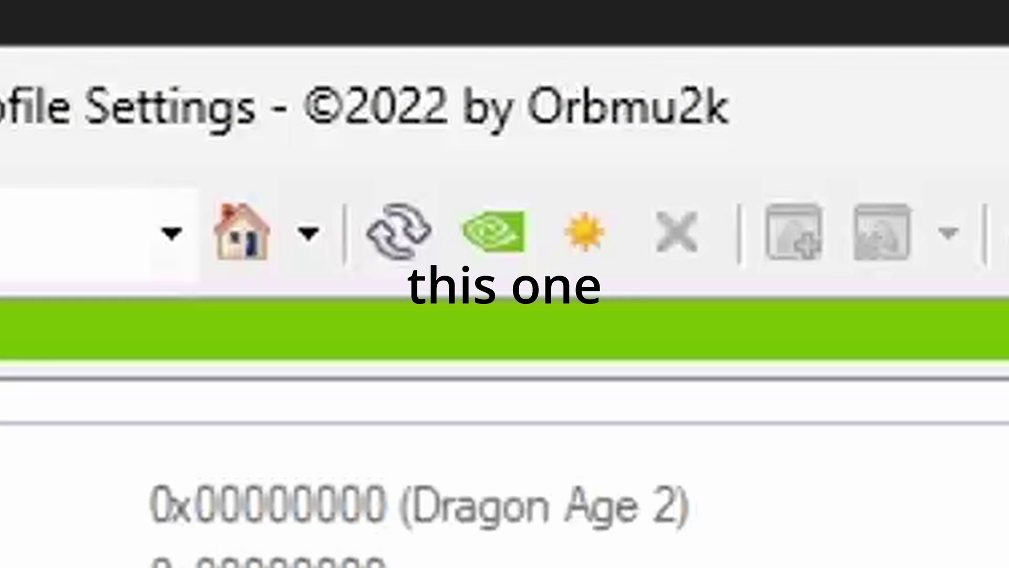
{"action": "scroll", "coordinate": [420, 505], "scroll_direction": "down", "scroll_amount": 1}
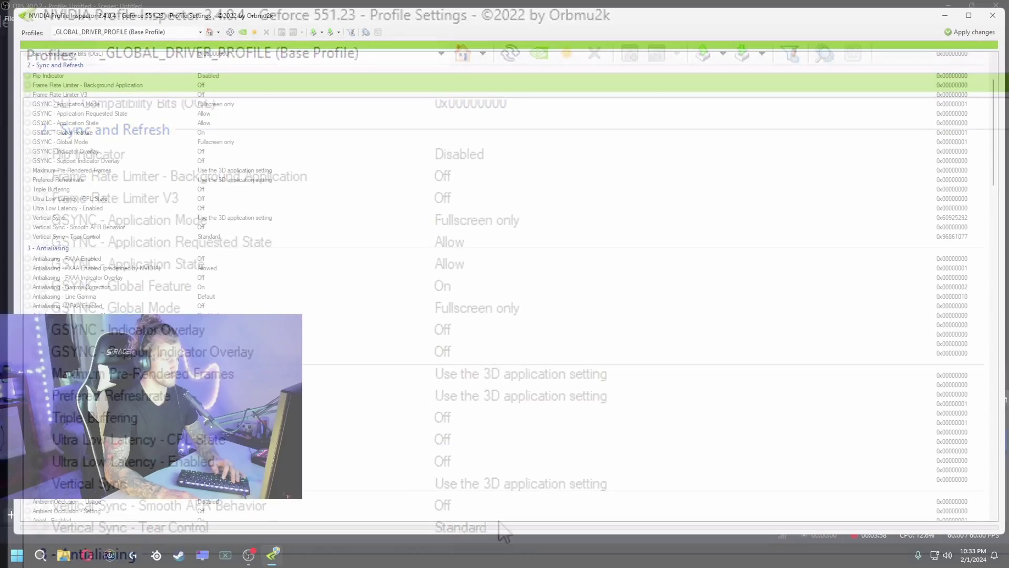
{"action": "scroll", "coordinate": [304, 251], "scroll_direction": "down", "scroll_amount": 15}
{"action": "scroll", "coordinate": [505, 284], "scroll_direction": "up", "scroll_amount": 10}
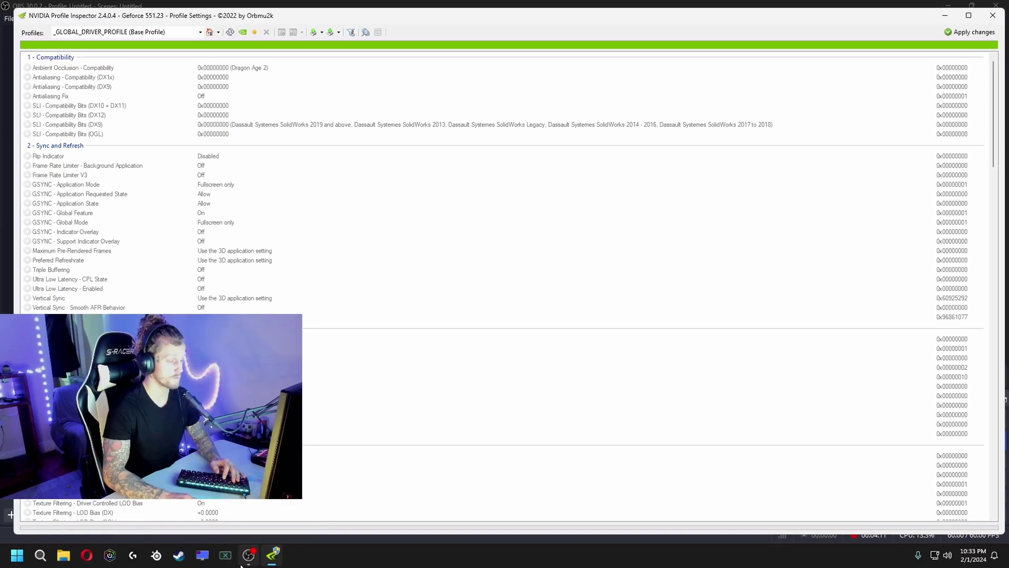
Browse File Explorer to the Revert folder under 5 Debloat GPU > Disable Nvidia Control Panel.
{"action": "left_click", "coordinate": [64, 556]}
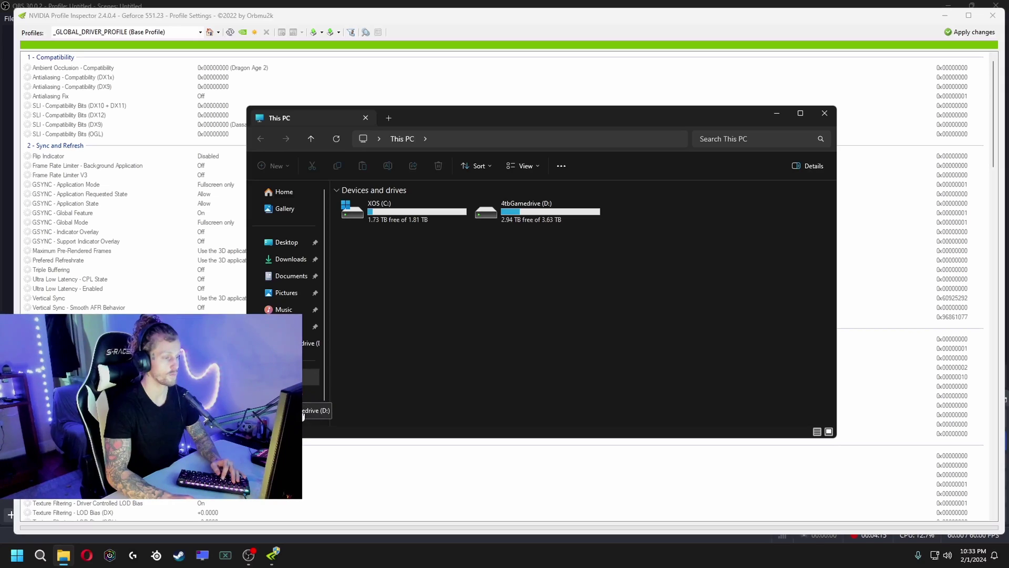
{"action": "double_click", "coordinate": [379, 210]}
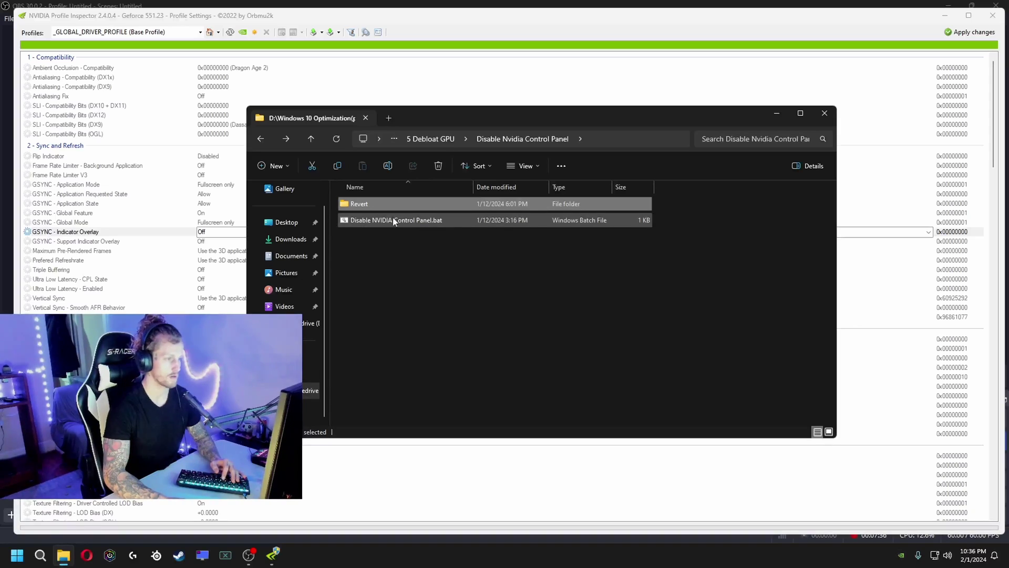
{"action": "double_click", "coordinate": [368, 204]}
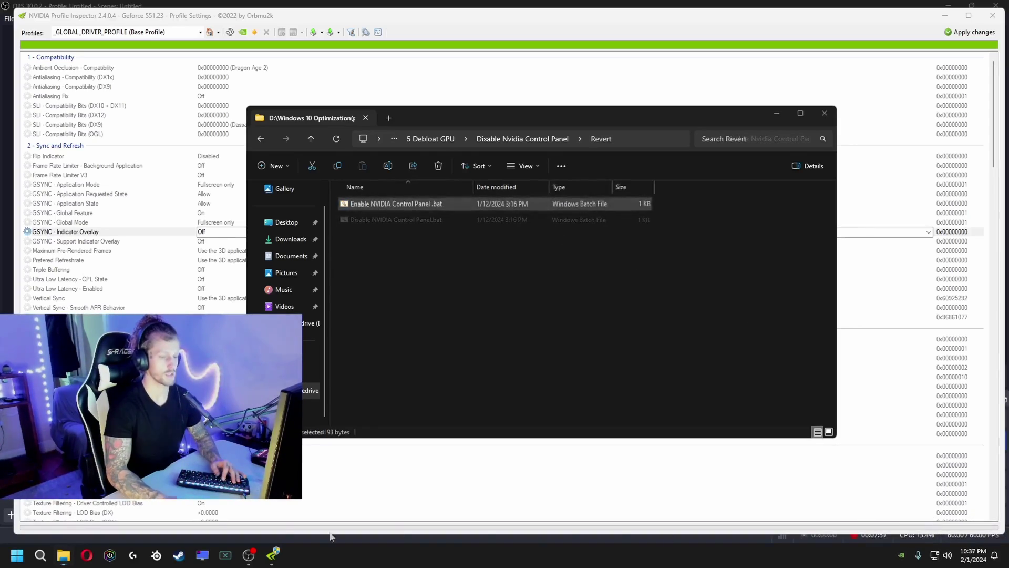
{"action": "double_click", "coordinate": [389, 203]}
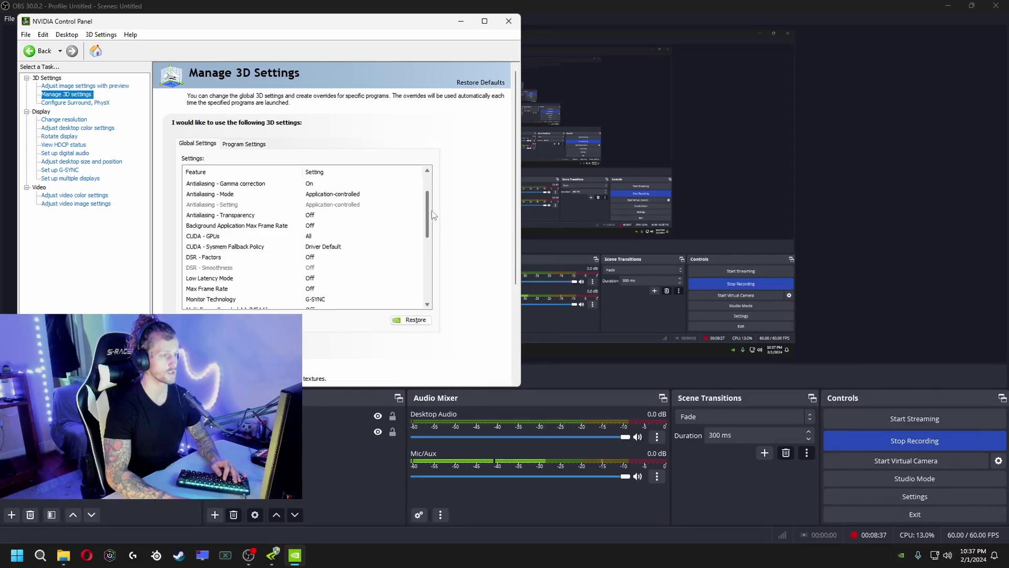
{"action": "scroll", "coordinate": [434, 220], "scroll_direction": "down", "scroll_amount": 2}
{"action": "scroll", "coordinate": [399, 207], "scroll_direction": "up", "scroll_amount": 3}
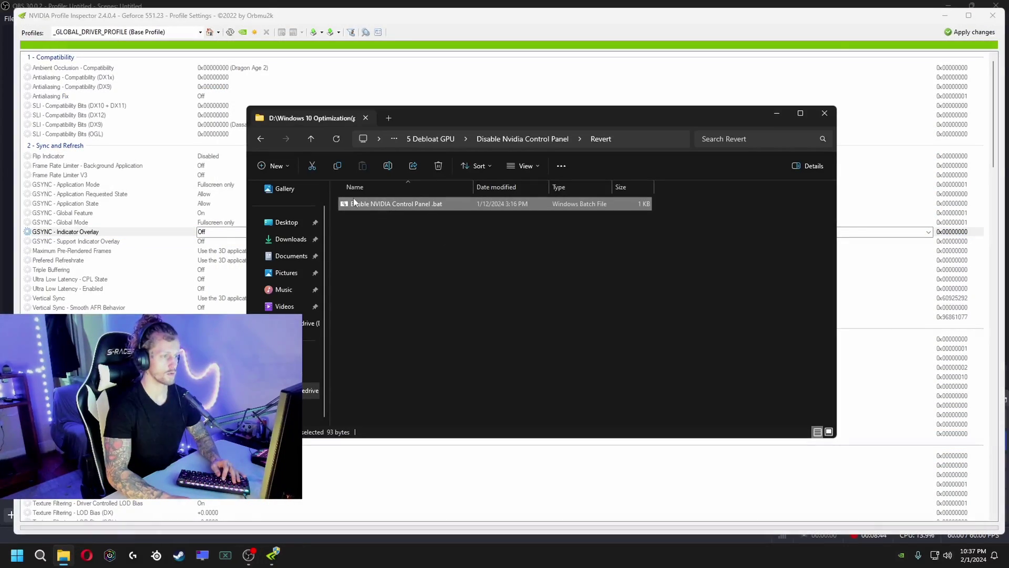
Return to the Disable Nvidia Control Panel folder and run Disable NVIDIA Control Panel.bat.
{"action": "left_click", "coordinate": [255, 141]}
{"action": "left_click", "coordinate": [388, 222]}
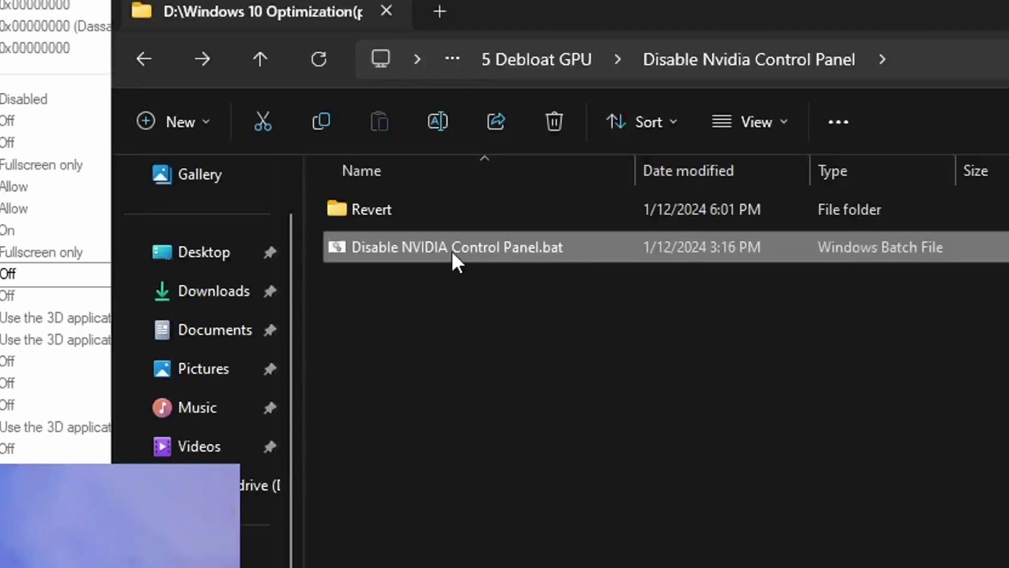
{"action": "double_click", "coordinate": [533, 246]}
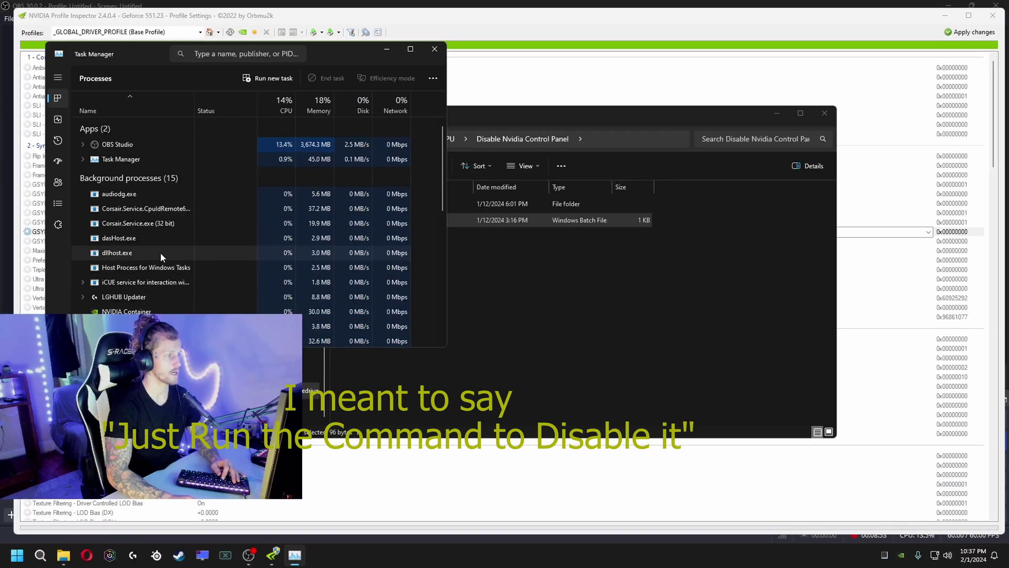
{"action": "scroll", "coordinate": [160, 252], "scroll_direction": "down", "scroll_amount": 4}
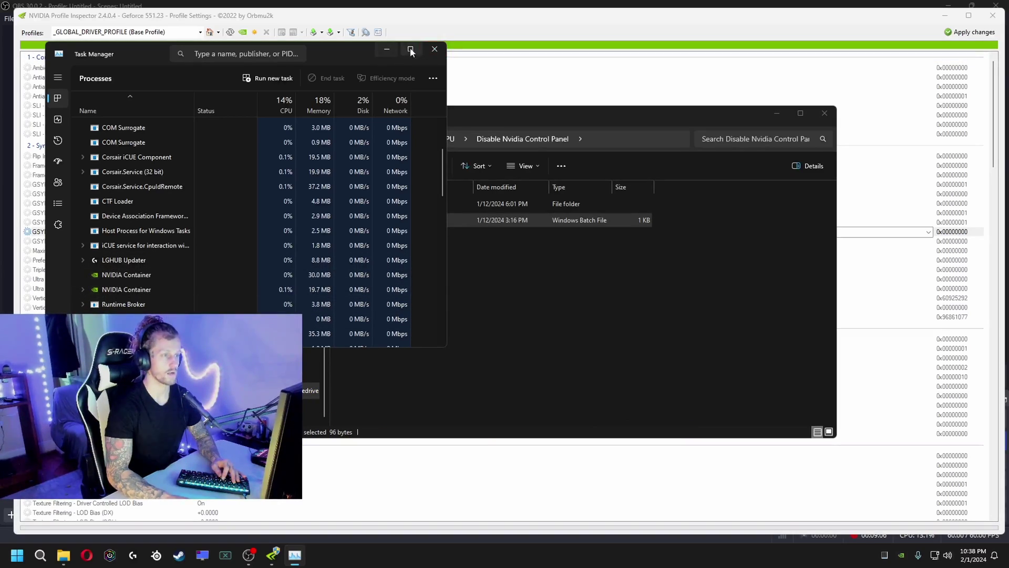
Rerun the disable script past the security warning and confirm no NVIDIA Control Panel in Task Manager.
{"action": "left_click", "coordinate": [526, 220]}
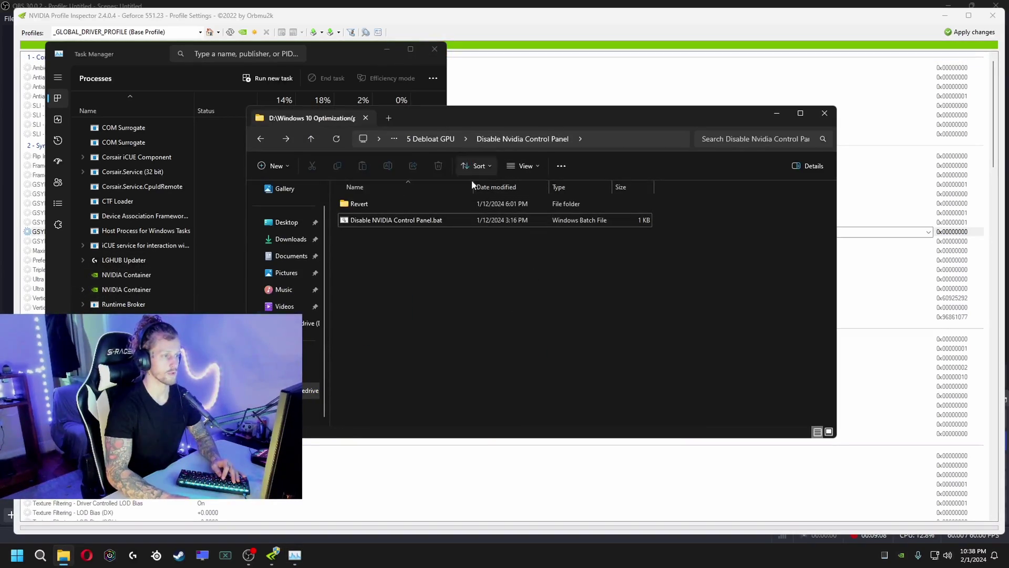
{"action": "double_click", "coordinate": [421, 225]}
{"action": "left_click", "coordinate": [534, 287]}
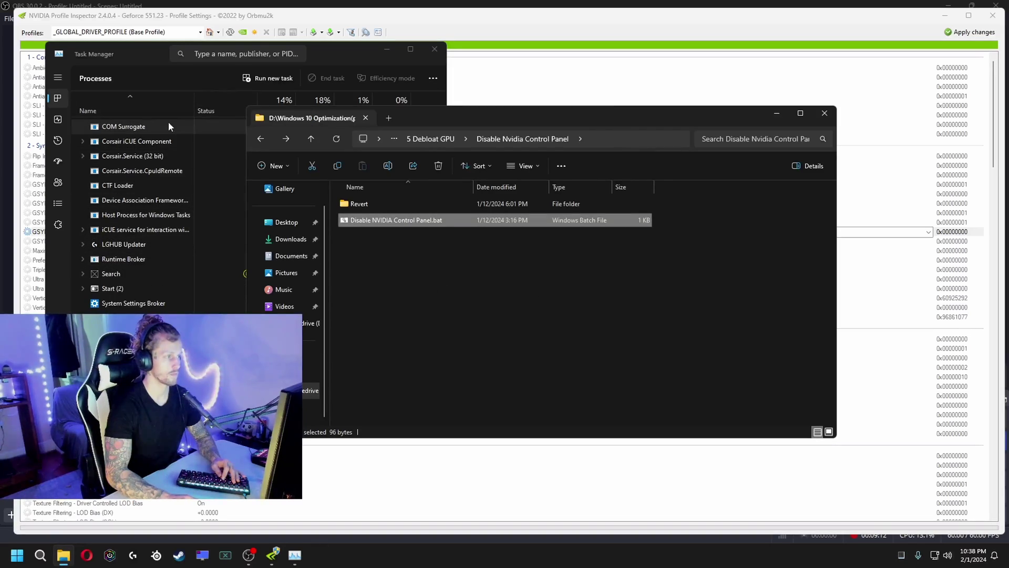
{"action": "scroll", "coordinate": [133, 226], "scroll_direction": "down", "scroll_amount": 8}
{"action": "scroll", "coordinate": [132, 226], "scroll_direction": "down", "scroll_amount": 5}
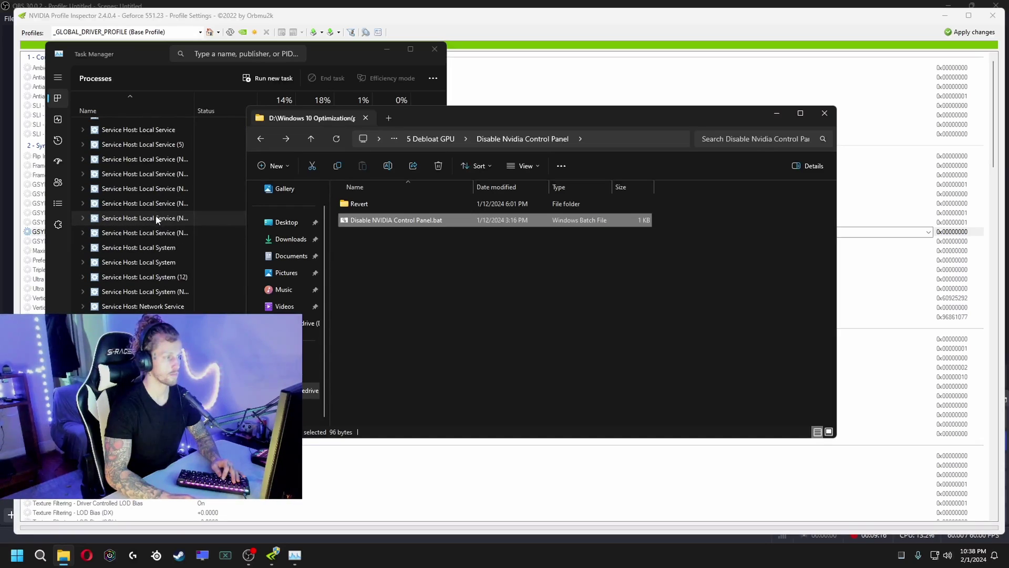
{"action": "scroll", "coordinate": [137, 252], "scroll_direction": "up", "scroll_amount": 6}
{"action": "scroll", "coordinate": [130, 276], "scroll_direction": "up", "scroll_amount": 6}
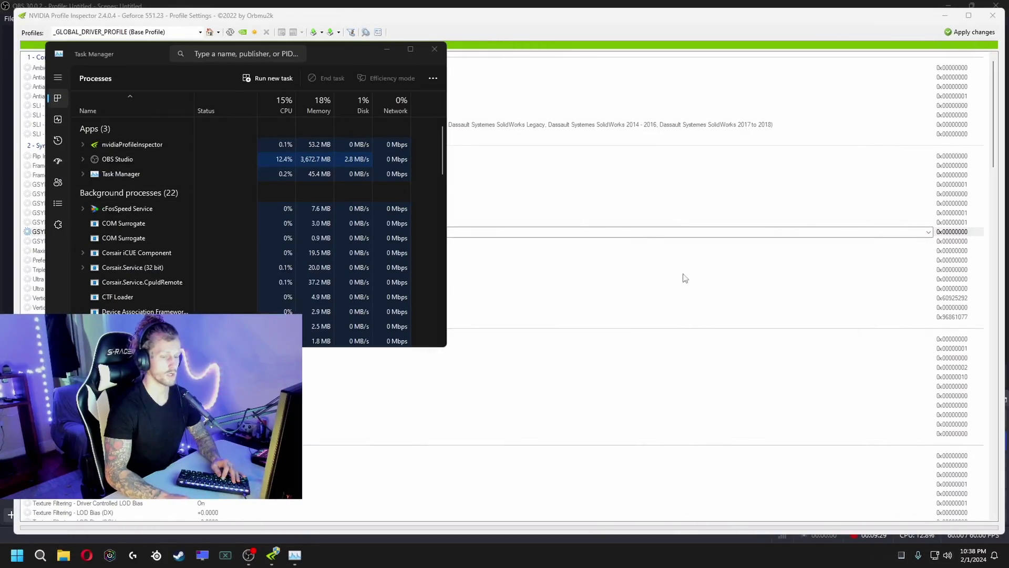
Close Task Manager and browse to the 4tbGamedrive (D:) drive holding +457.30.nip.
{"action": "left_click", "coordinate": [434, 49]}
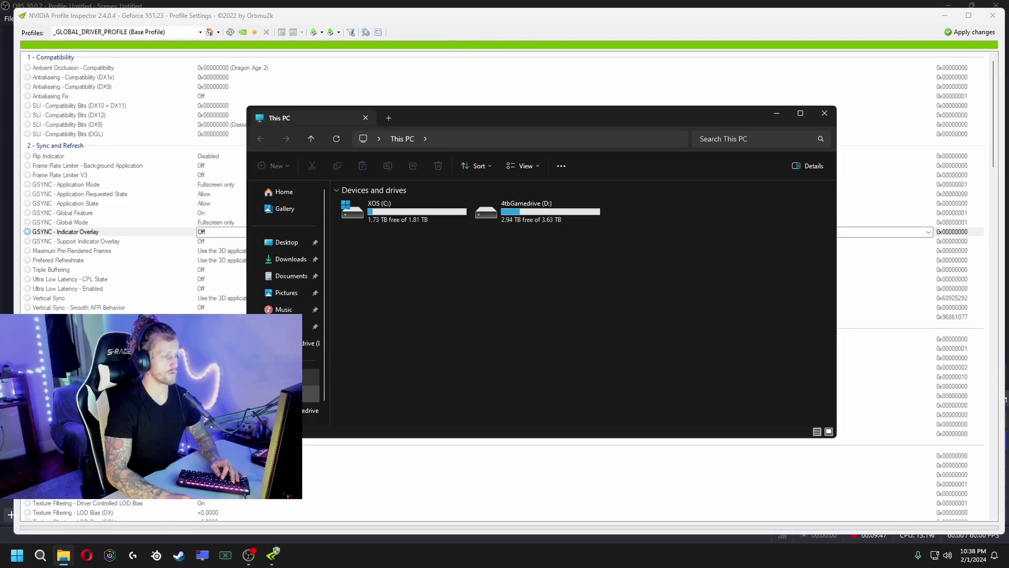
{"action": "double_click", "coordinate": [486, 212]}
{"action": "left_click_drag", "start_coordinate": [834, 190], "coordinate": [831, 293]}
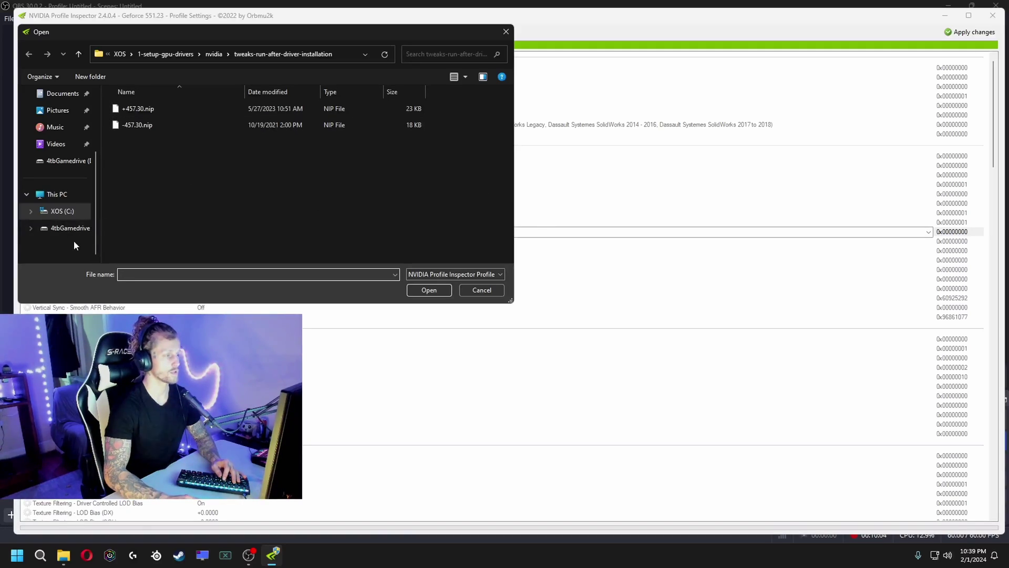
{"action": "left_click", "coordinate": [138, 109]}
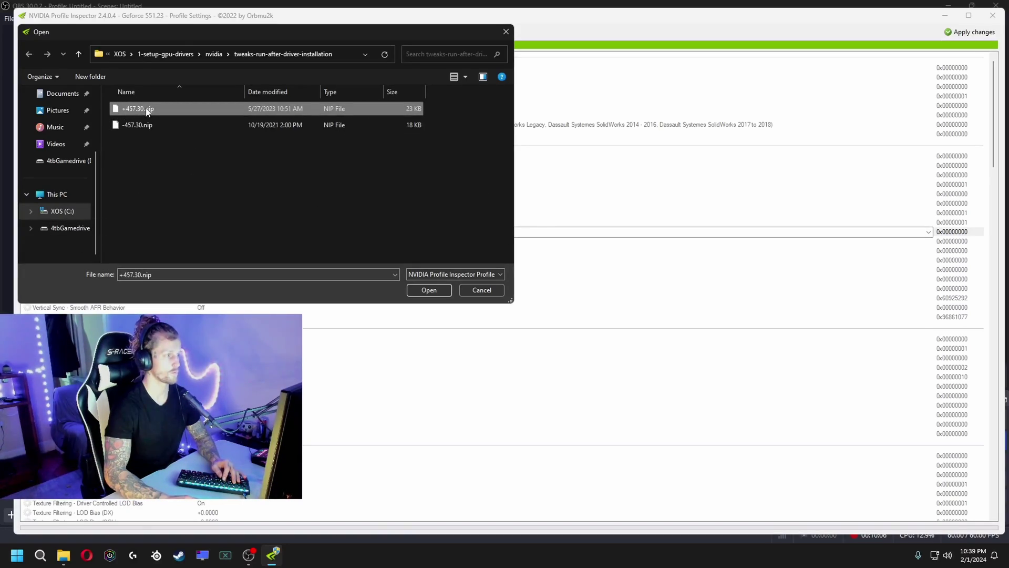
{"action": "key", "text": "Return"}
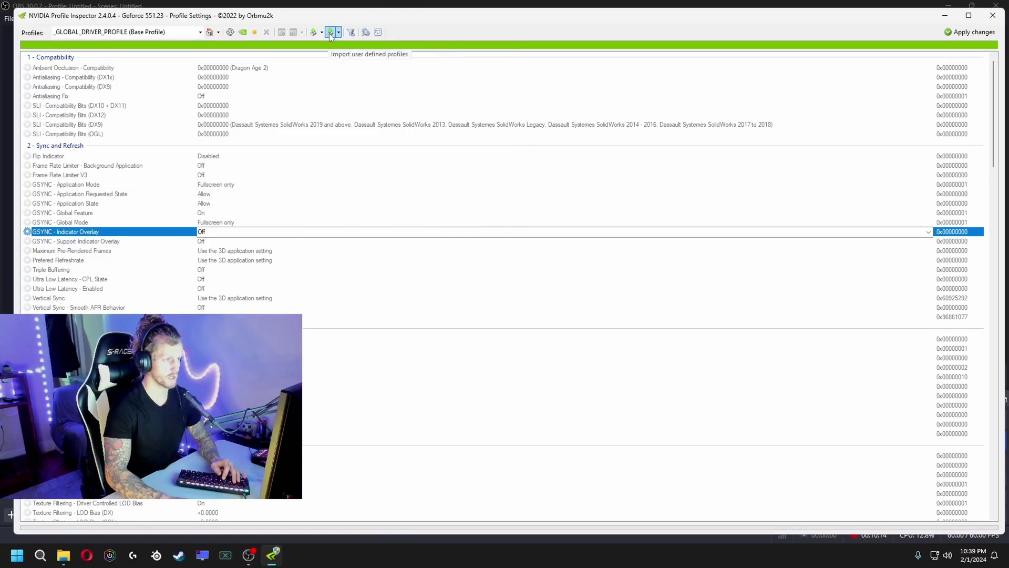
Import +457.30.nip into the global profile with Import profile(s).
{"action": "left_click", "coordinate": [332, 34]}
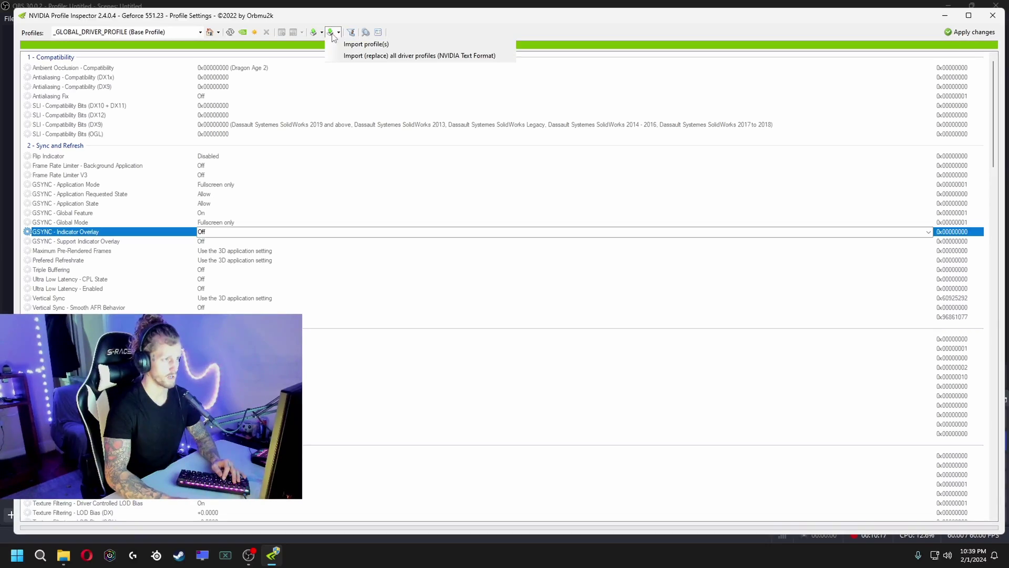
{"action": "left_click", "coordinate": [406, 46]}
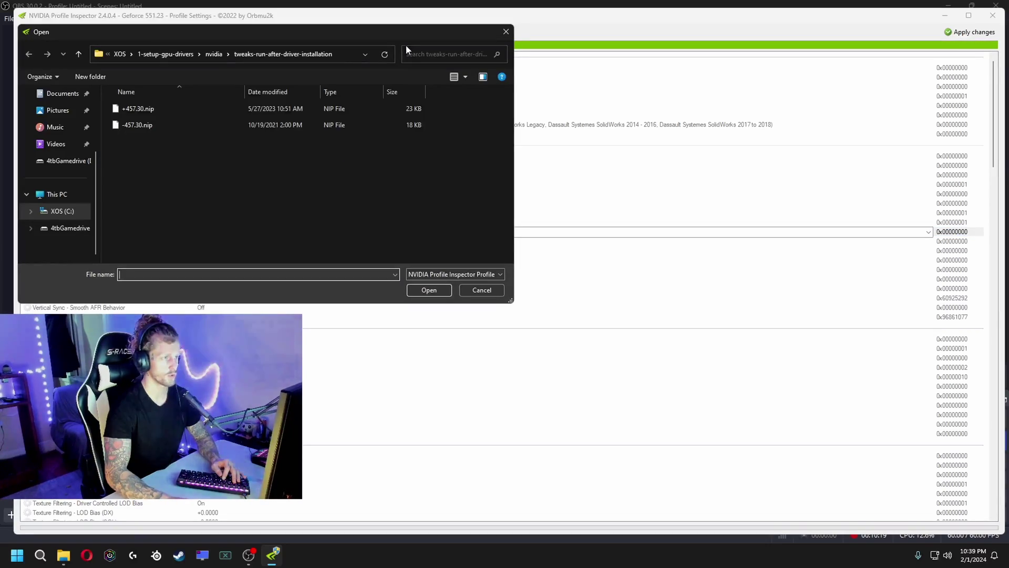
{"action": "left_click", "coordinate": [147, 110]}
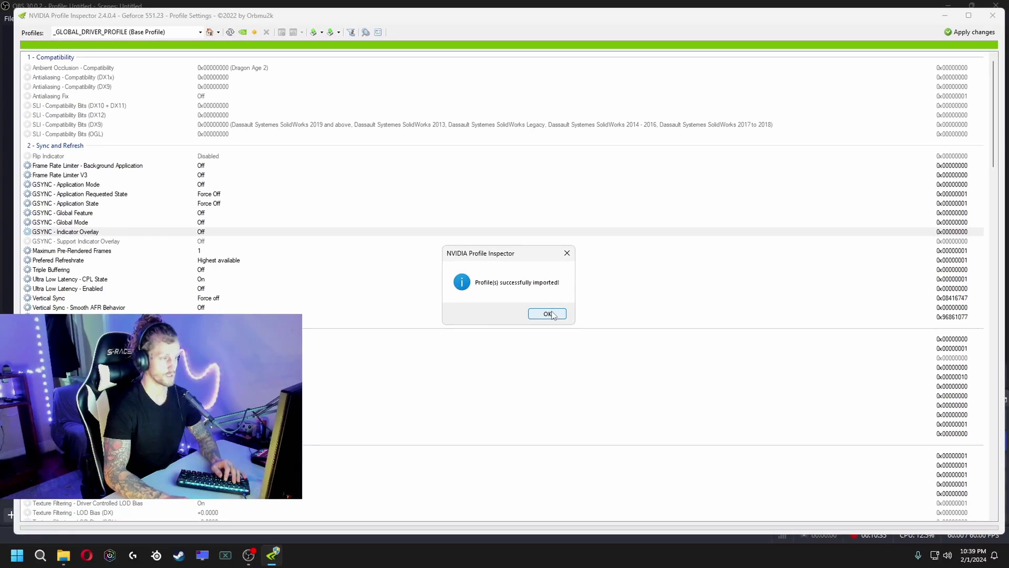
Dismiss the success message and review Vertical Sync and Ultra Low Latency - CPL State (On).
{"action": "left_click", "coordinate": [547, 314]}
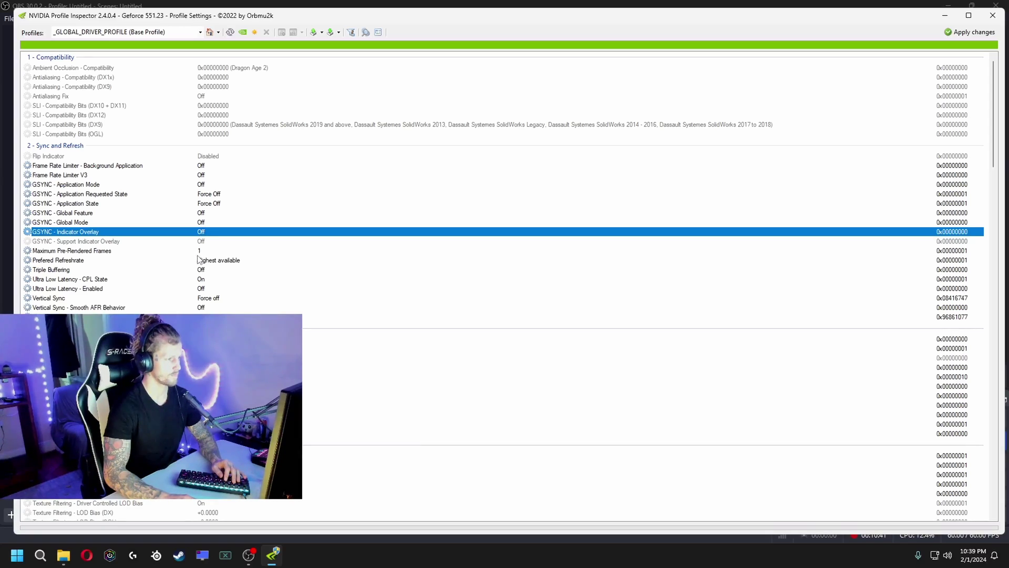
{"action": "left_click", "coordinate": [224, 298]}
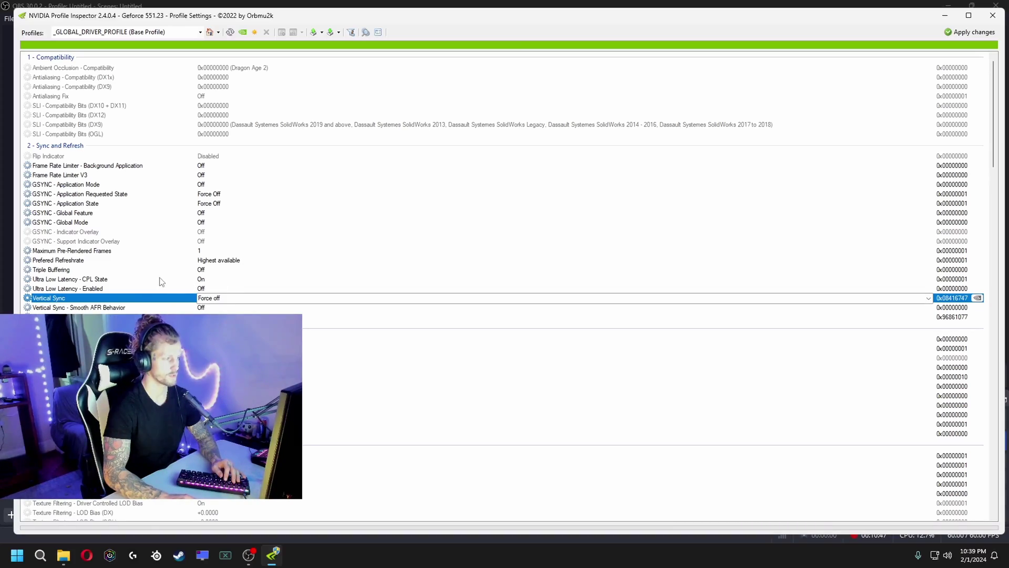
{"action": "left_click", "coordinate": [43, 279]}
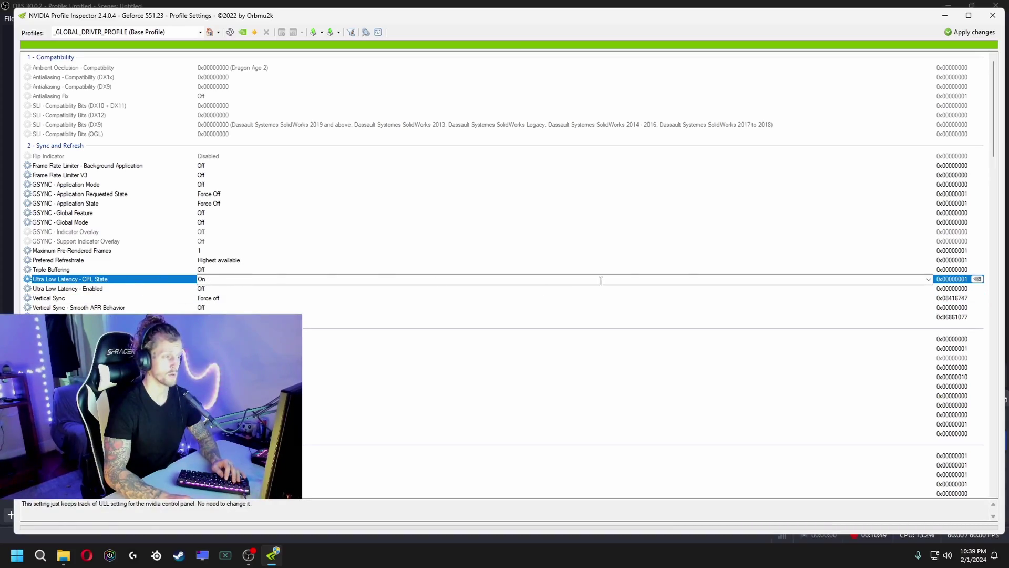
{"action": "left_click", "coordinate": [929, 279]}
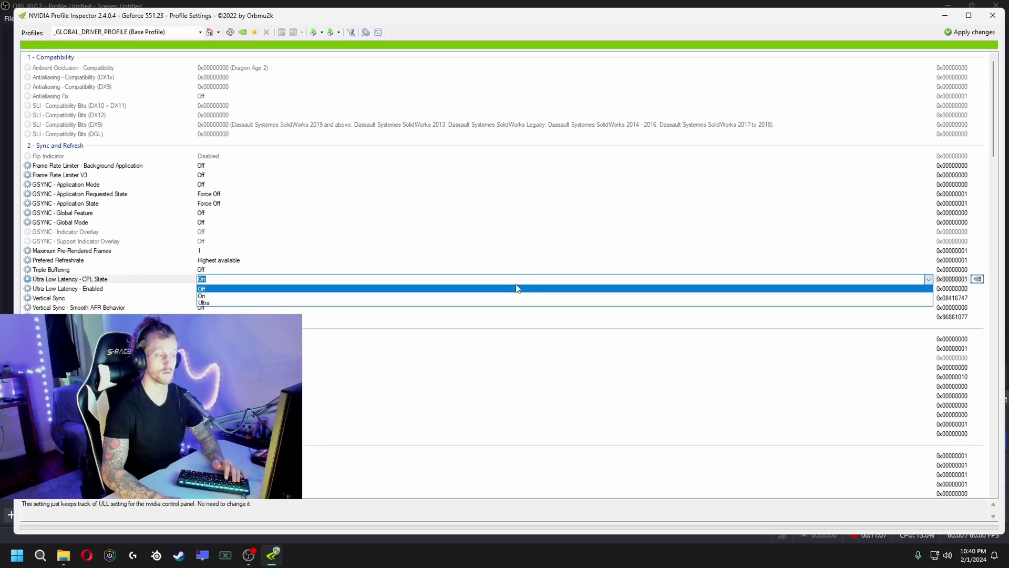
{"action": "left_click", "coordinate": [929, 279]}
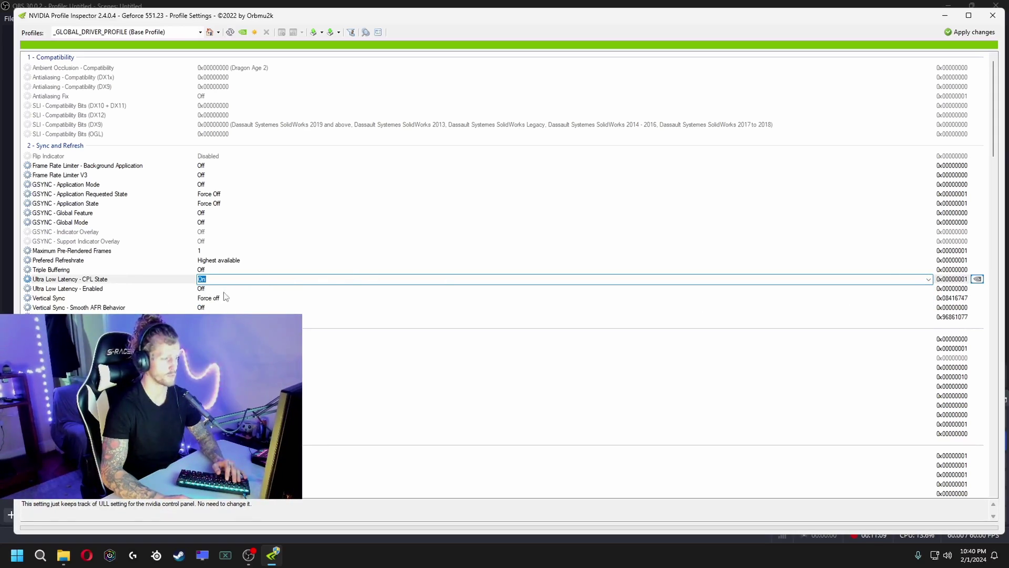
{"action": "left_click", "coordinate": [229, 367]}
{"action": "left_click_drag", "start_coordinate": [994, 136], "coordinate": [1002, 214]}
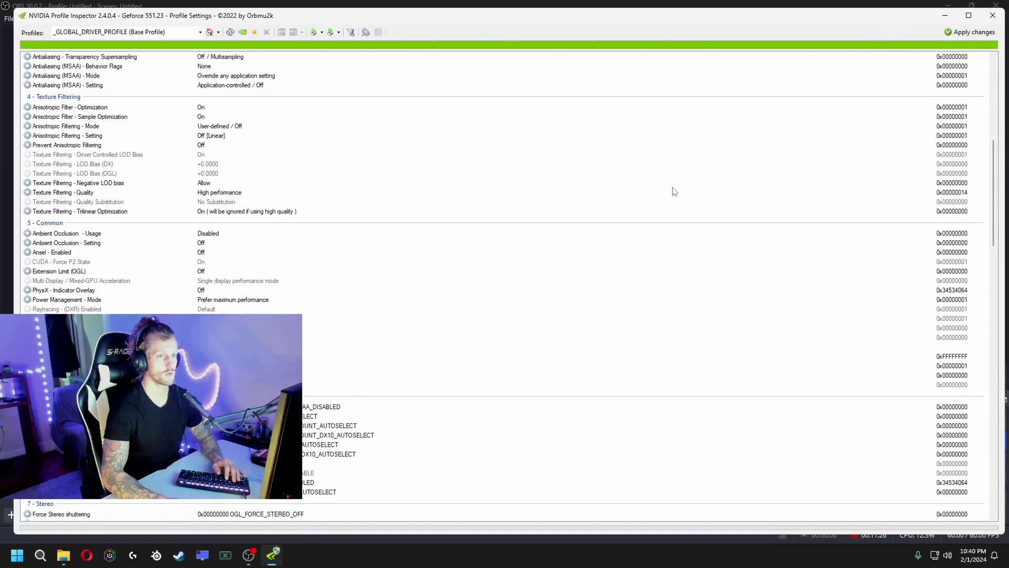
{"action": "left_click_drag", "start_coordinate": [1000, 199], "coordinate": [998, 120]}
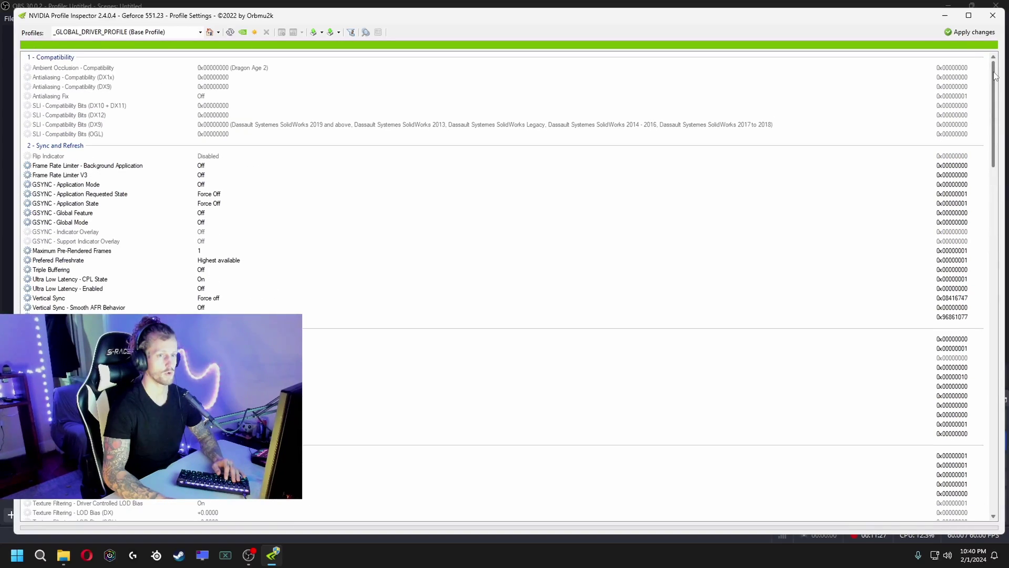
Apply the global profile changes and load the Fortnite profile.
{"action": "left_click", "coordinate": [973, 32]}
{"action": "left_click", "coordinate": [84, 33]}
{"action": "key", "text": "BackSpace"}
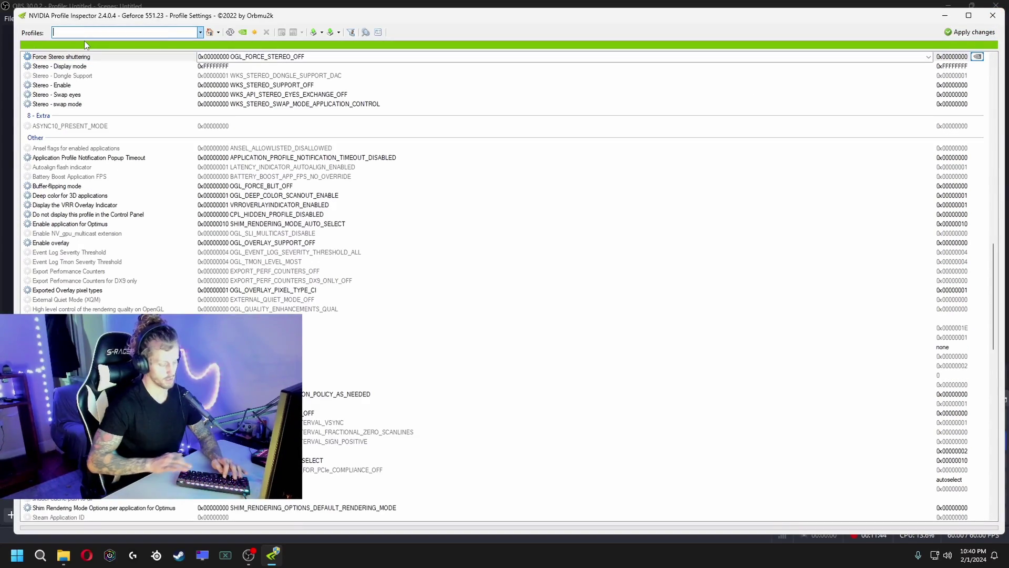
{"action": "type", "text": "Fort"}
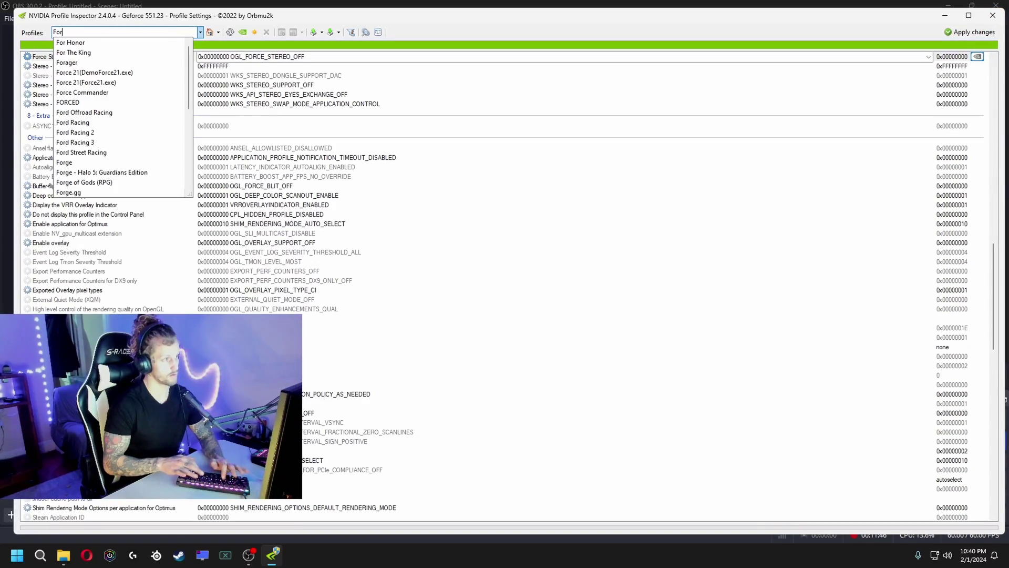
{"action": "key", "text": "BackSpace"}
{"action": "type", "text": "t"}
{"action": "key", "text": "Down"}
{"action": "key", "text": "Down"}
{"action": "key", "text": "Return"}
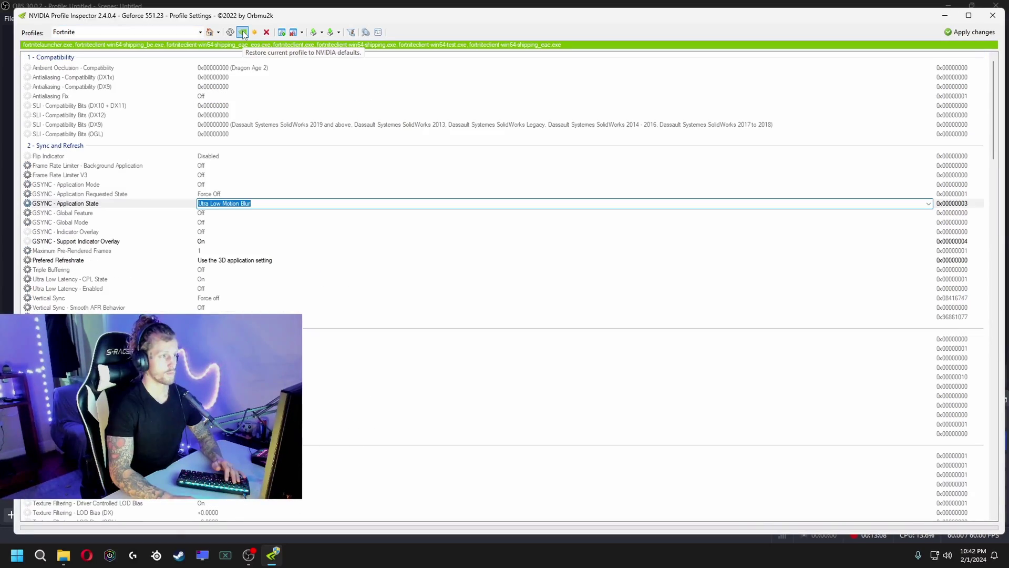
Restore the Fortnite profile to NVIDIA defaults.
{"action": "left_click", "coordinate": [244, 35]}
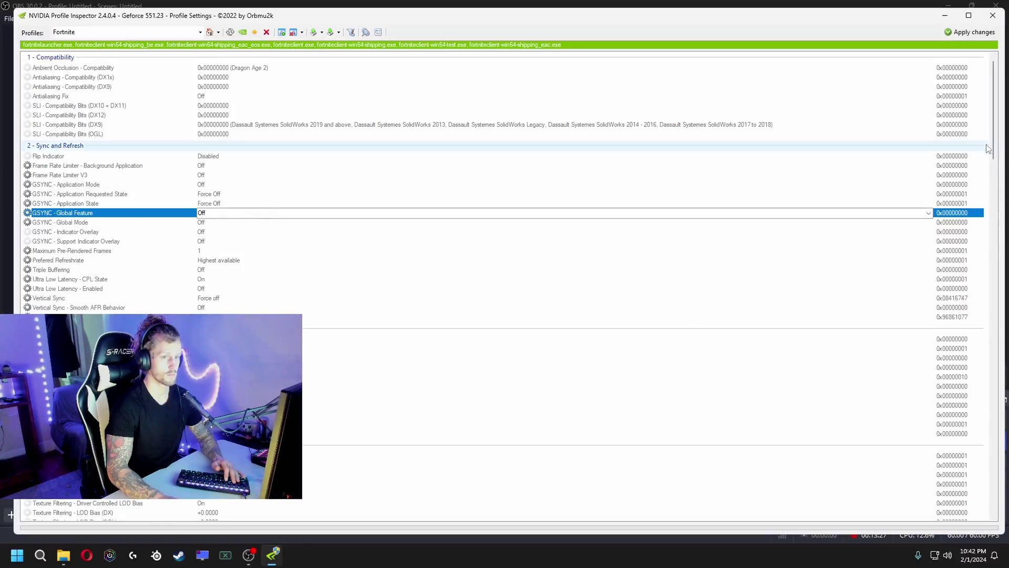
{"action": "scroll", "coordinate": [996, 171], "scroll_direction": "down", "scroll_amount": 7}
{"action": "scroll", "coordinate": [996, 170], "scroll_direction": "down", "scroll_amount": 3}
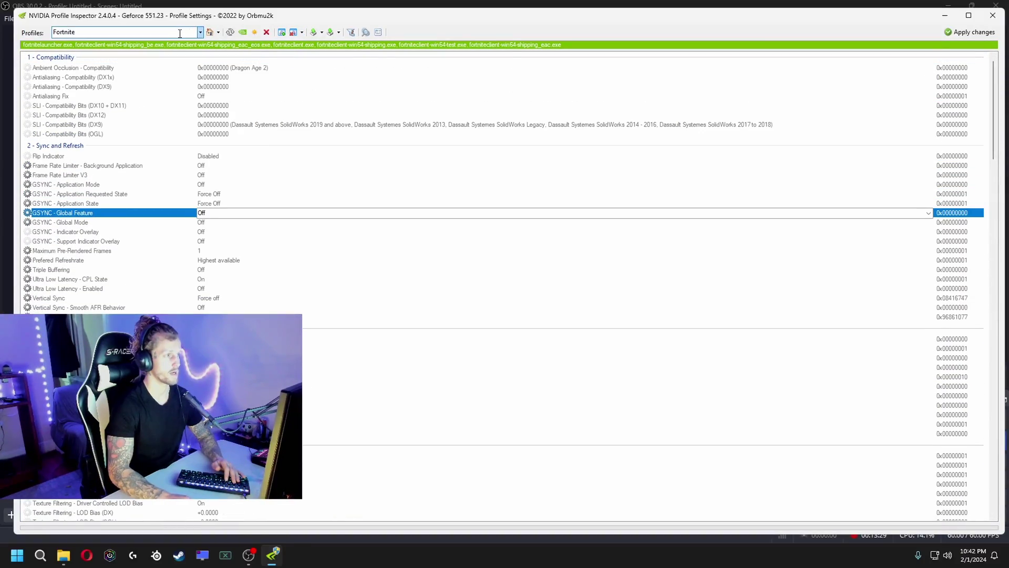
Load +457.30.nip into the Fortnite profile, apply it, and exit Profile Inspector.
{"action": "left_click", "coordinate": [338, 32]}
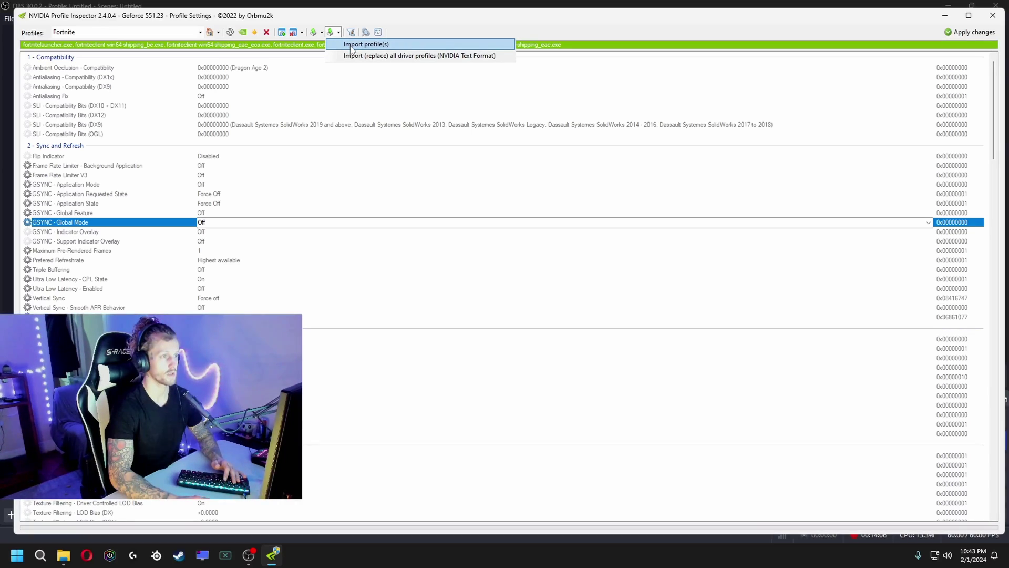
{"action": "left_click", "coordinate": [351, 45]}
{"action": "left_click", "coordinate": [163, 109]}
{"action": "left_click_drag", "start_coordinate": [368, 34], "coordinate": [567, 90]}
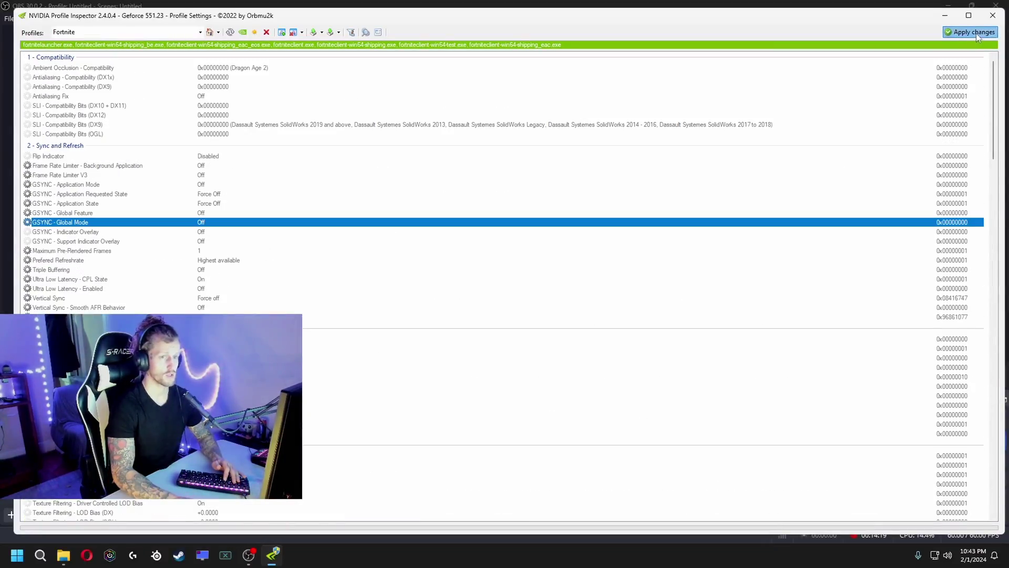
{"action": "left_click", "coordinate": [975, 32]}
{"action": "left_click", "coordinate": [992, 16]}
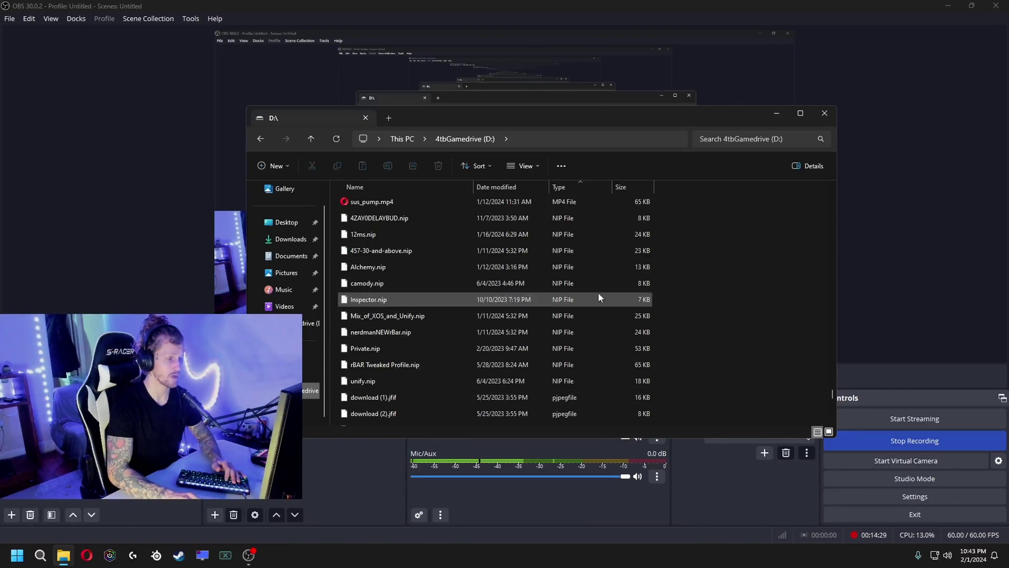
{"action": "left_click", "coordinate": [825, 117]}
{"action": "left_click", "coordinate": [64, 554]}
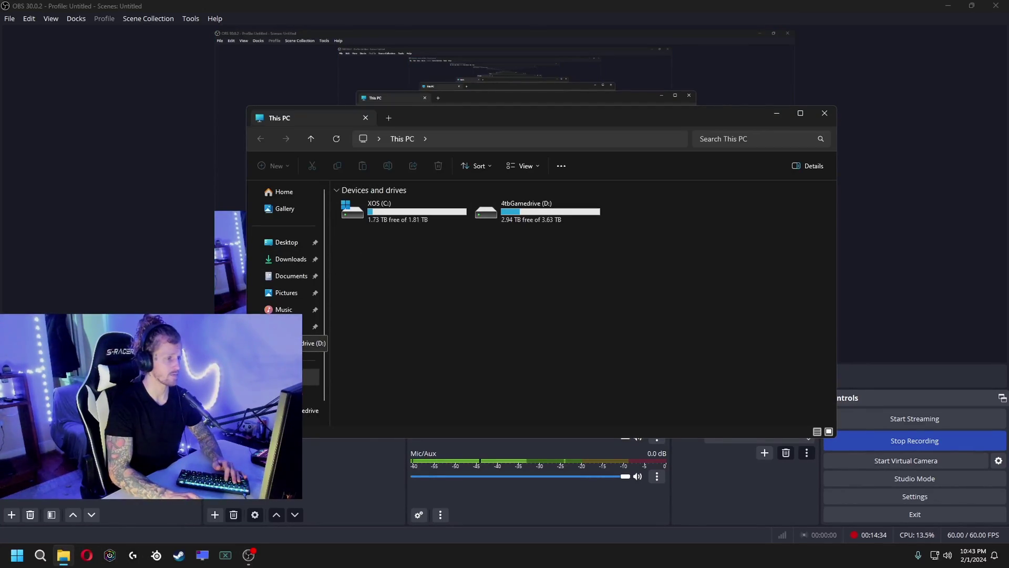
{"action": "double_click", "coordinate": [564, 219]}
{"action": "scroll", "coordinate": [423, 377], "scroll_direction": "down", "scroll_amount": 10}
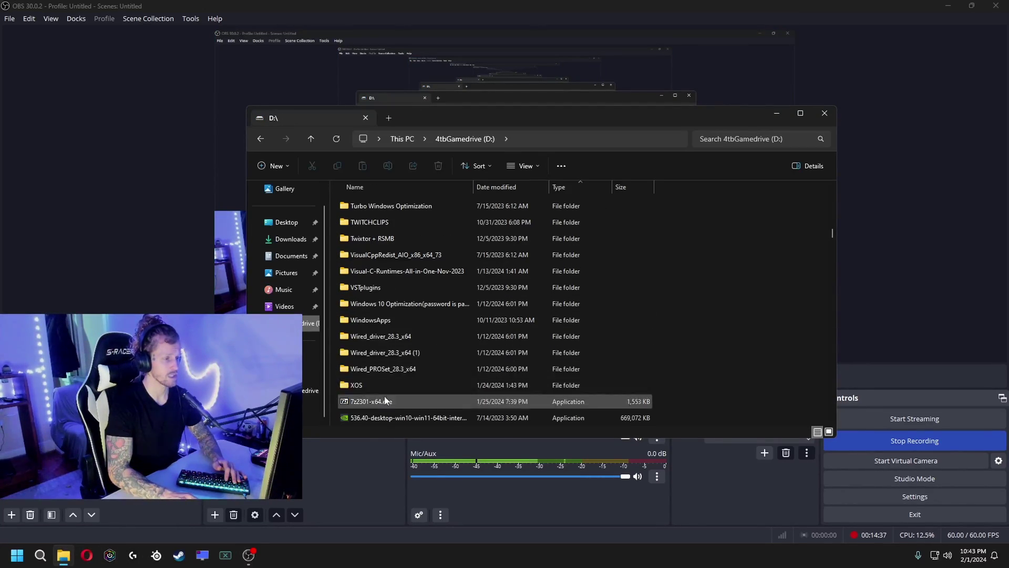